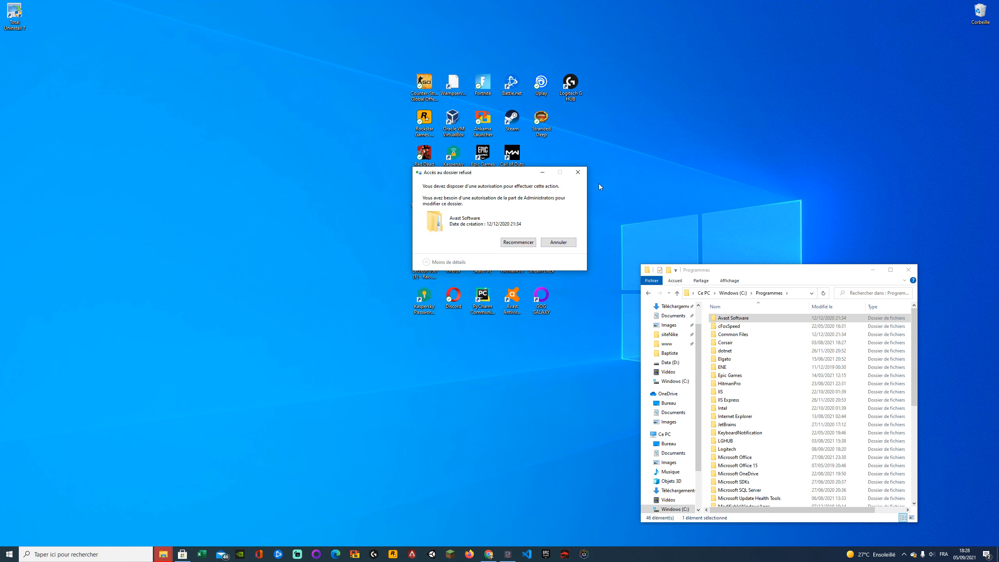
Dismiss the folder access error and view the Total Uninstall download page in Chrome.
click(578, 172)
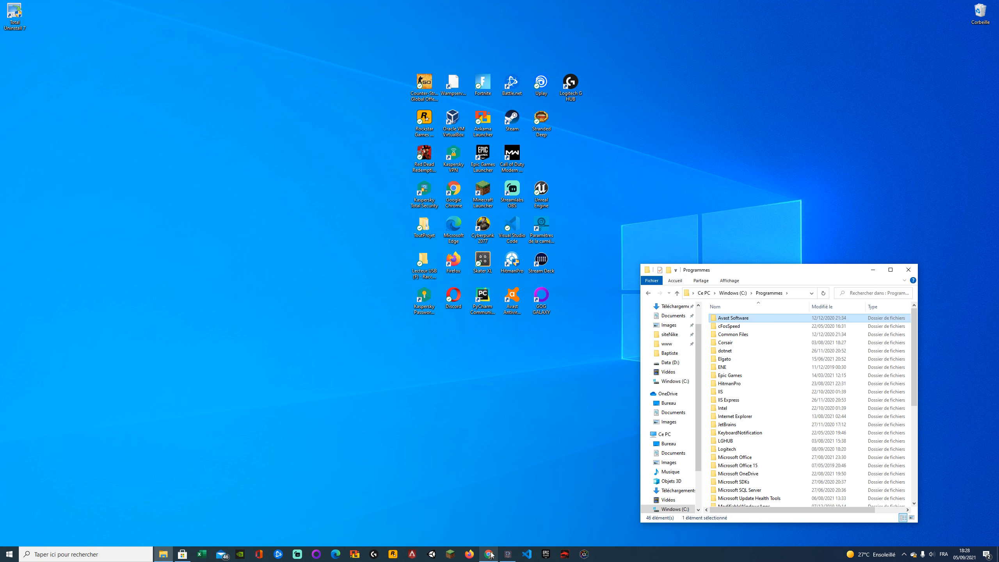
click(490, 555)
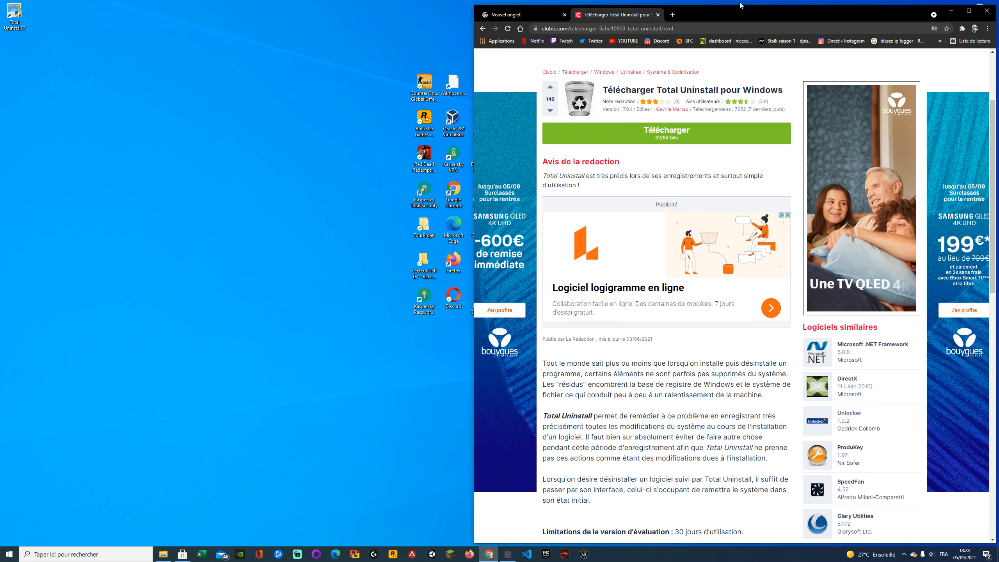
click(951, 11)
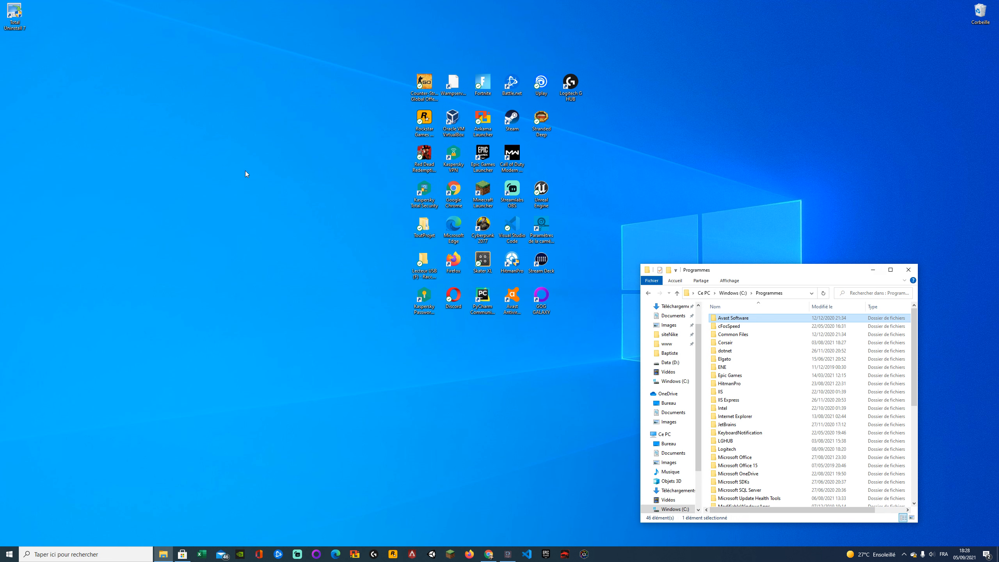
Launch Total Uninstall from the desktop and look through its list of installed programs.
click(19, 14)
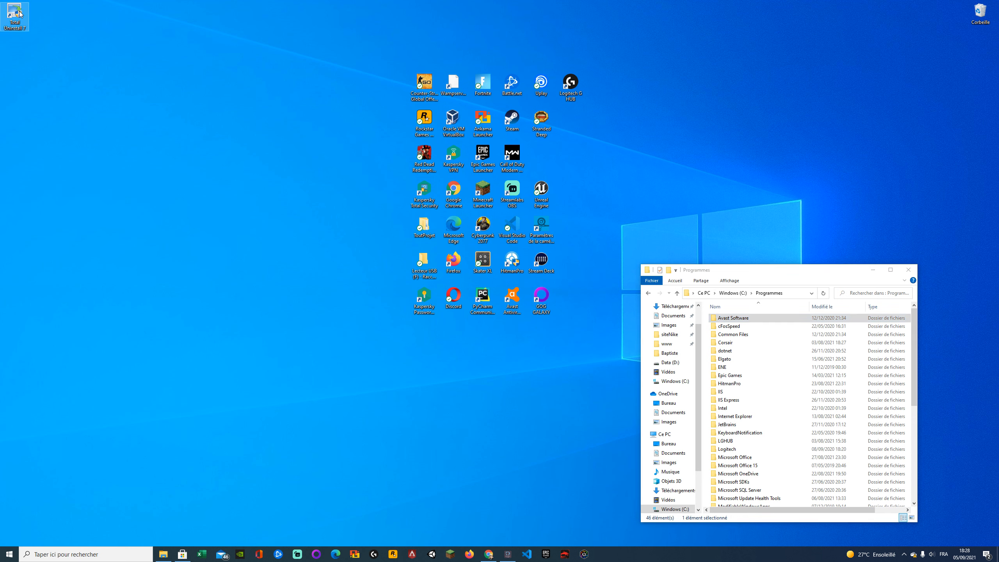
click(462, 327)
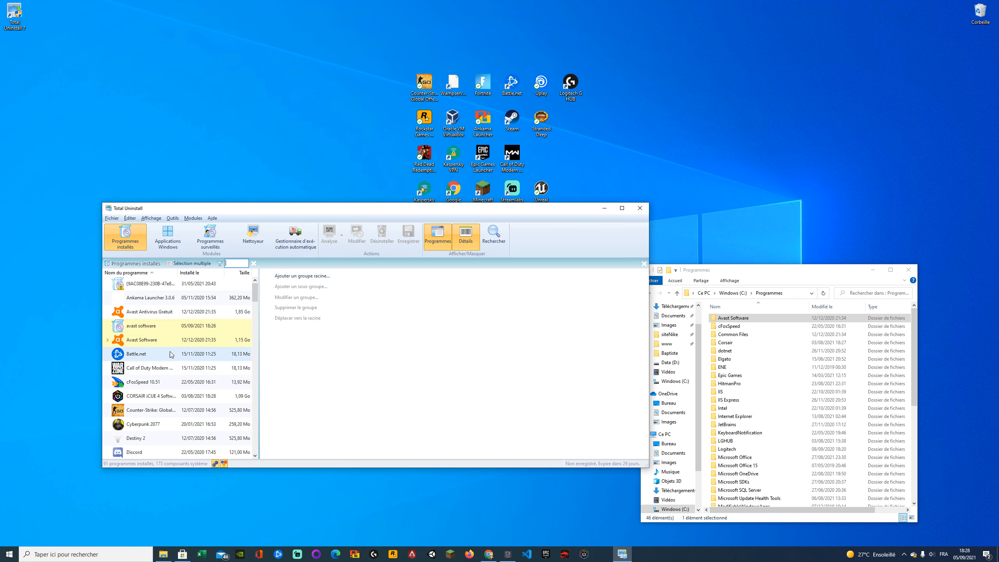
scroll(242, 378, down, 12)
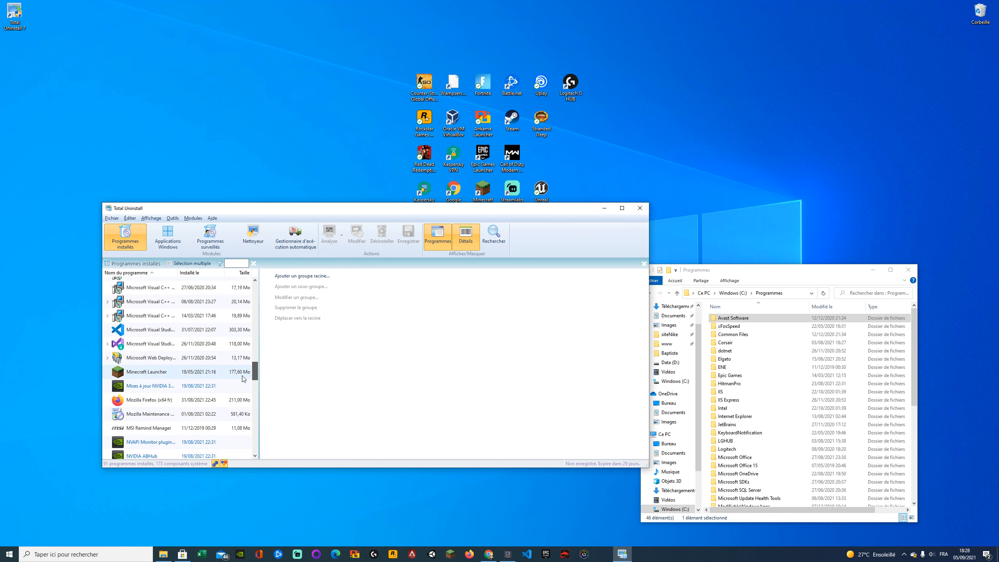
scroll(243, 379, down, 10)
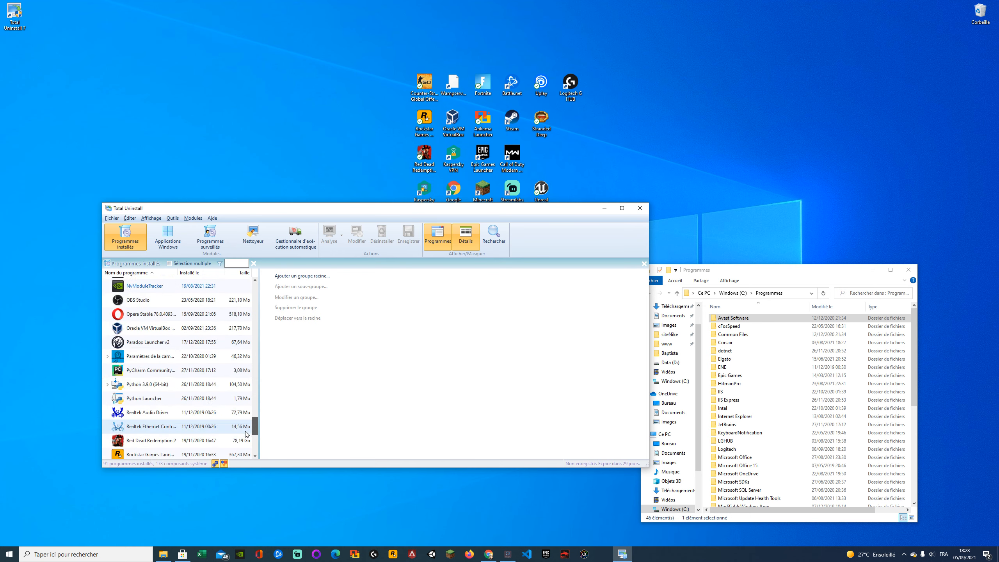
drag(245, 431, 260, 274)
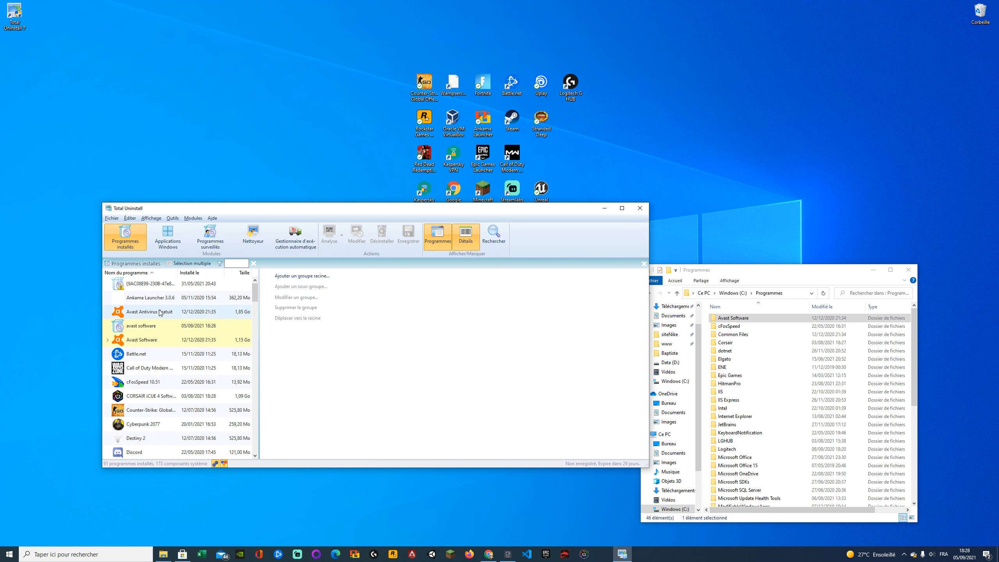
Analyse the "avast software" and "Avast Antivirus Gratuit" entries to examine their detected files and registry changes.
click(148, 331)
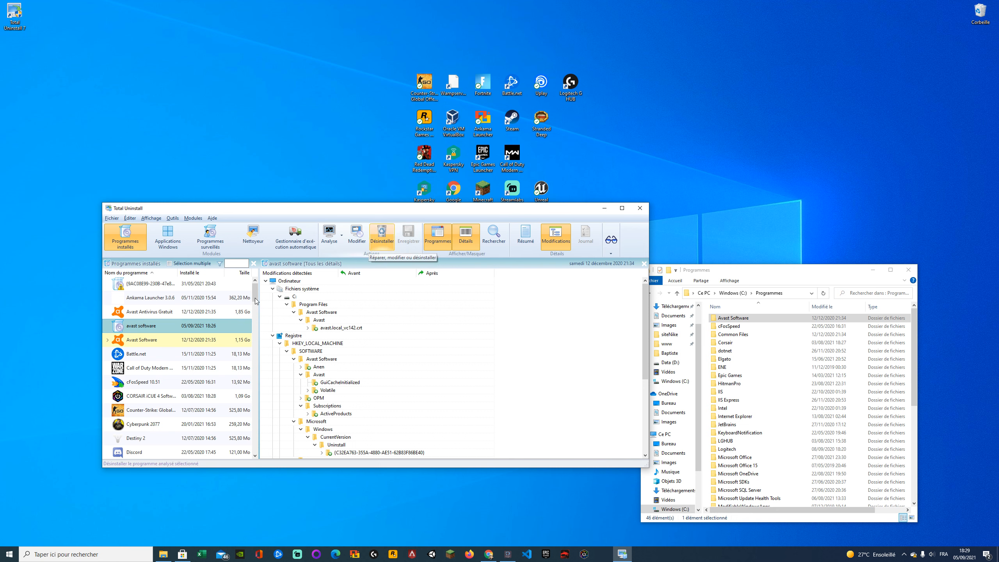
click(222, 312)
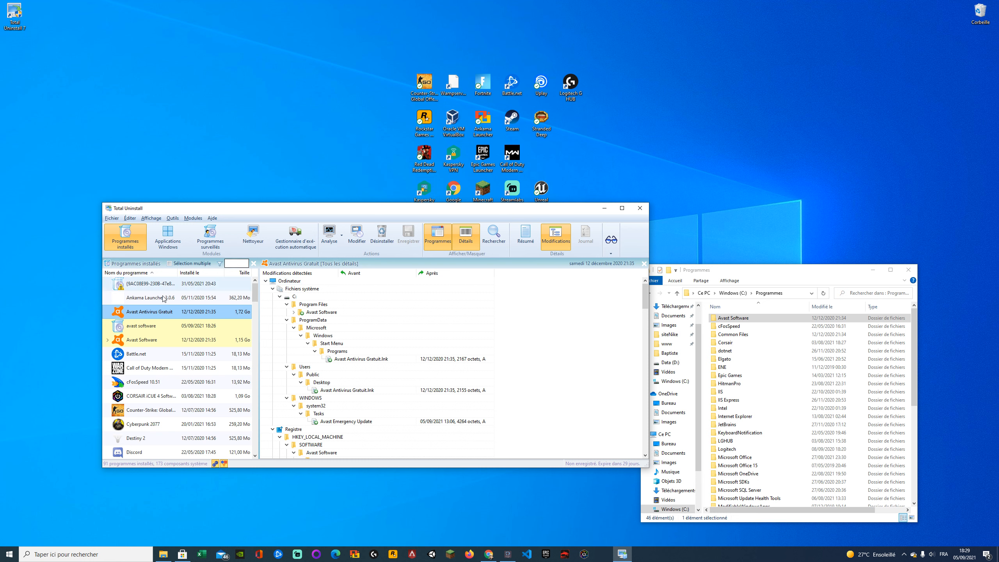
scroll(247, 393, down, 20)
scroll(247, 354, up, 20)
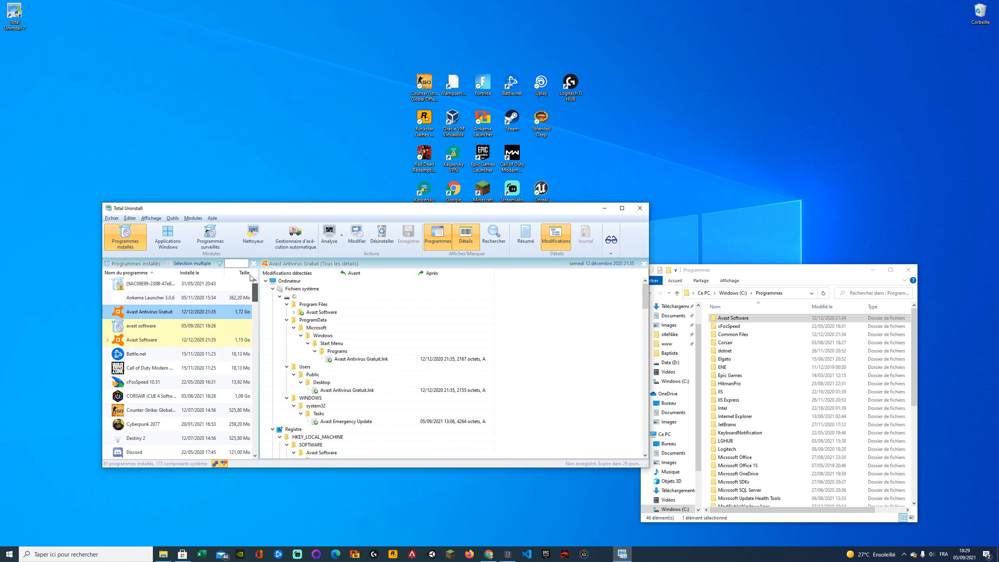
Filter the installed programs by "zzzzzzzz" and open the form for adding a program to the list.
click(234, 264)
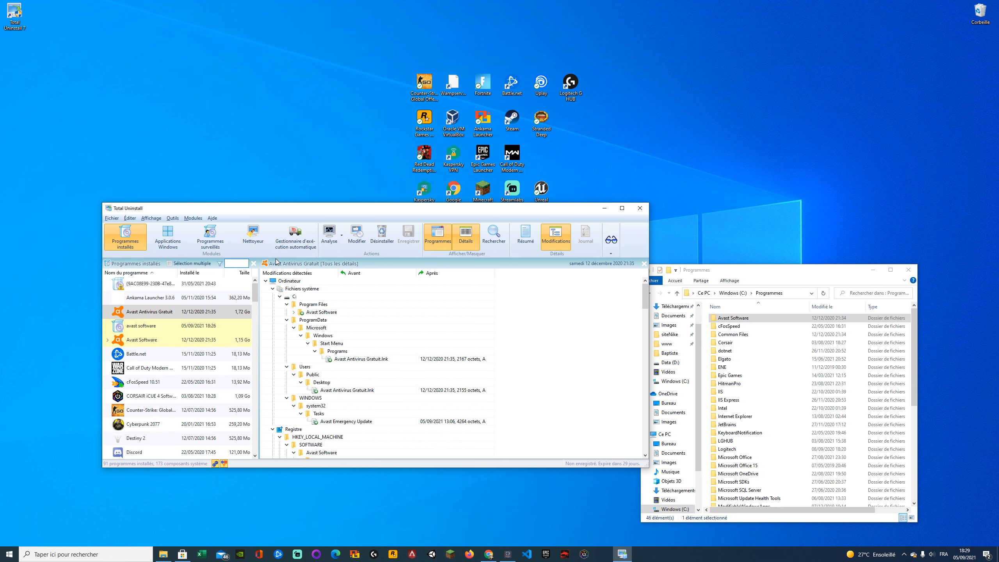
text(zzzzzzzz)
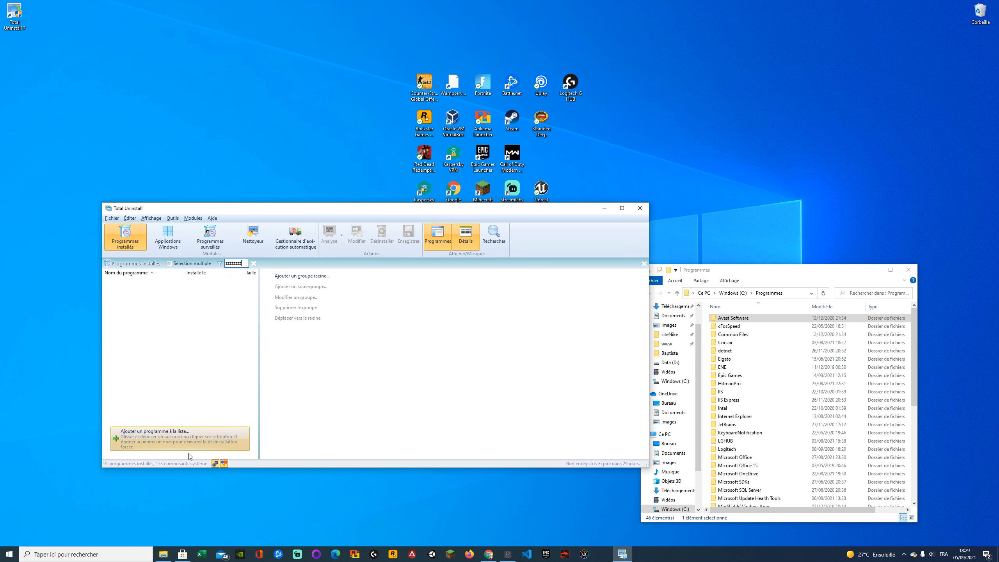
click(150, 434)
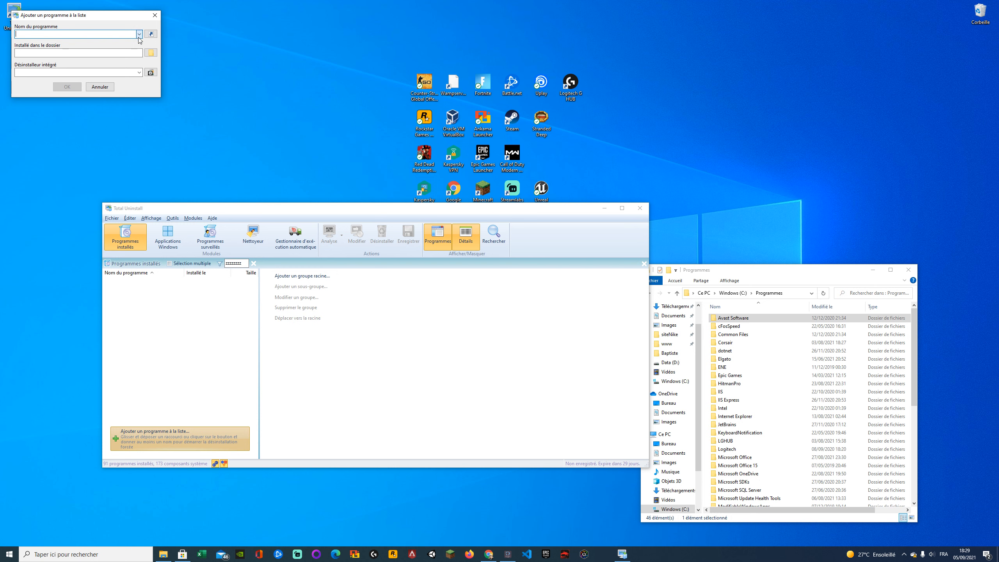
Set the new program's installation folder to C:\Program Files\Avast Software by browsing the Windows (C:) drive.
click(44, 52)
double_click(732, 318)
click(649, 292)
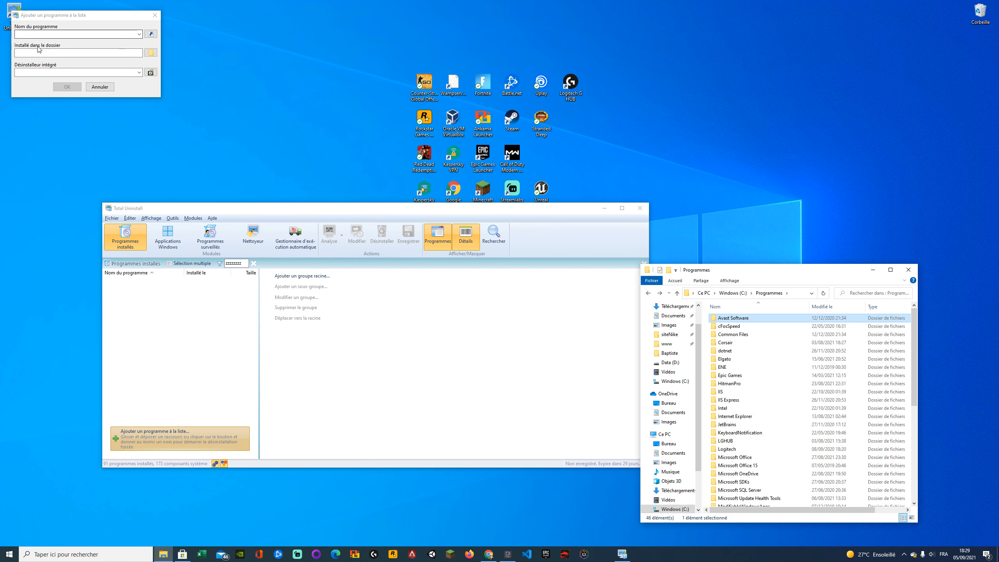
click(79, 55)
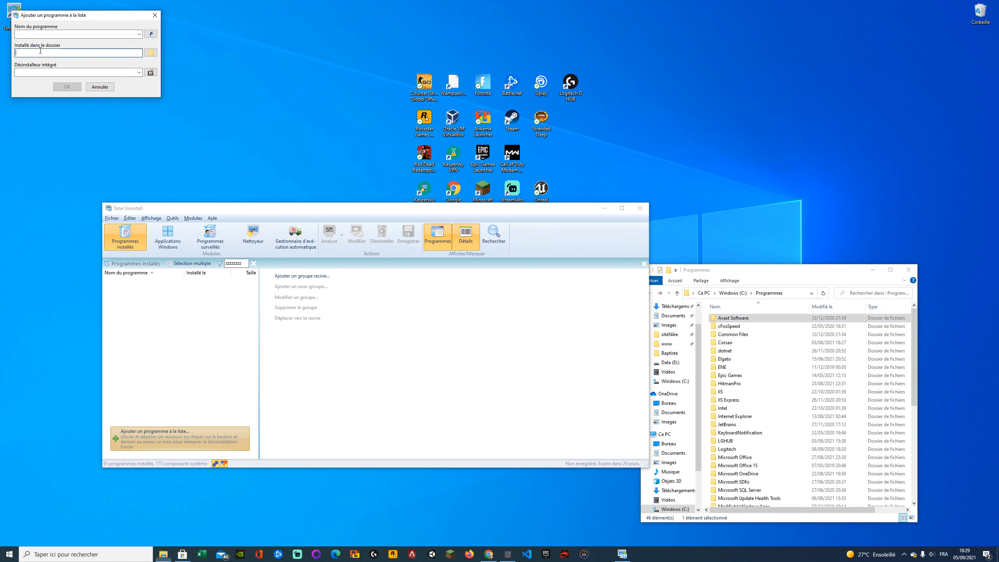
click(149, 55)
click(451, 270)
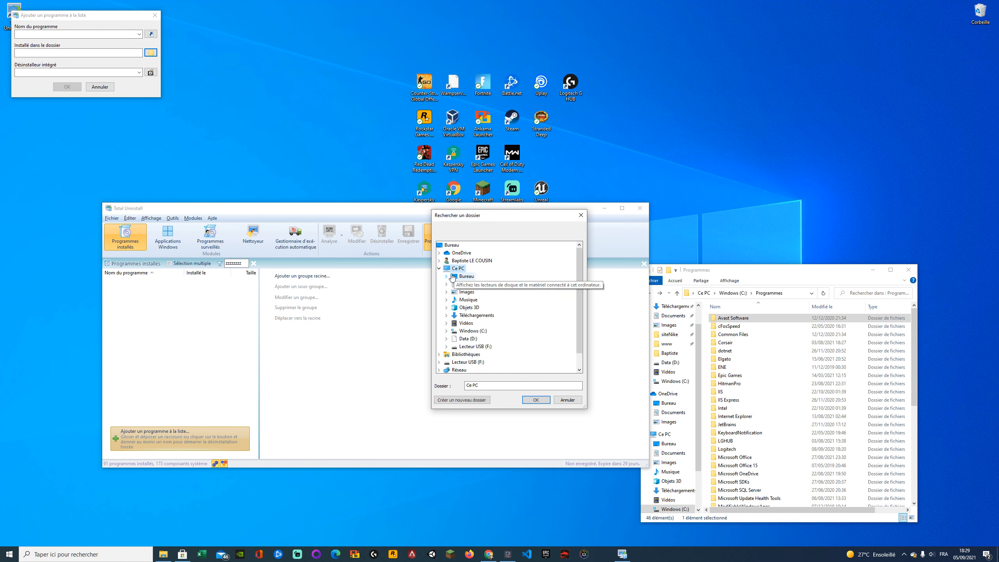
click(475, 332)
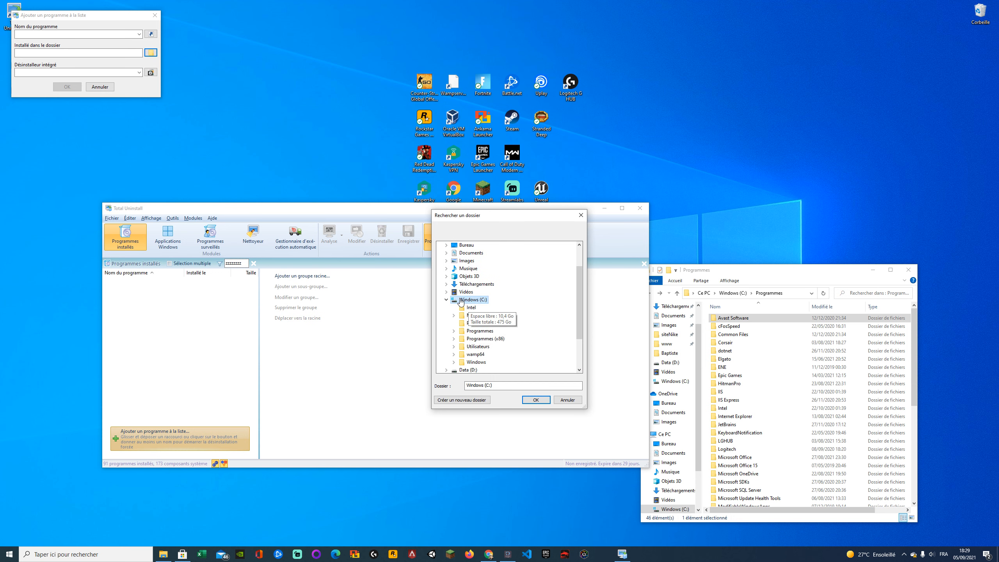
click(482, 338)
scroll(497, 362, down, 1)
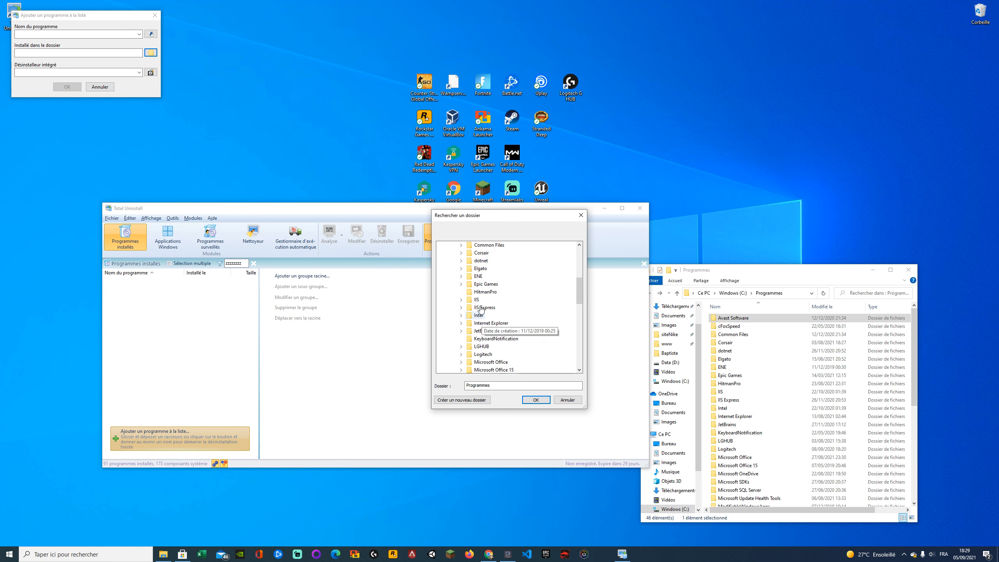
scroll(480, 305, up, 3)
click(486, 300)
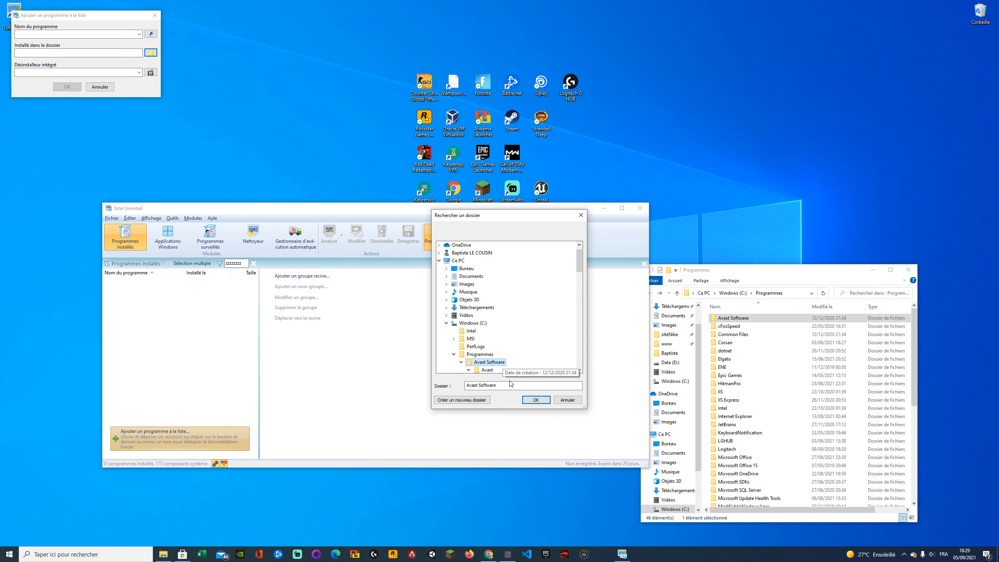
click(534, 400)
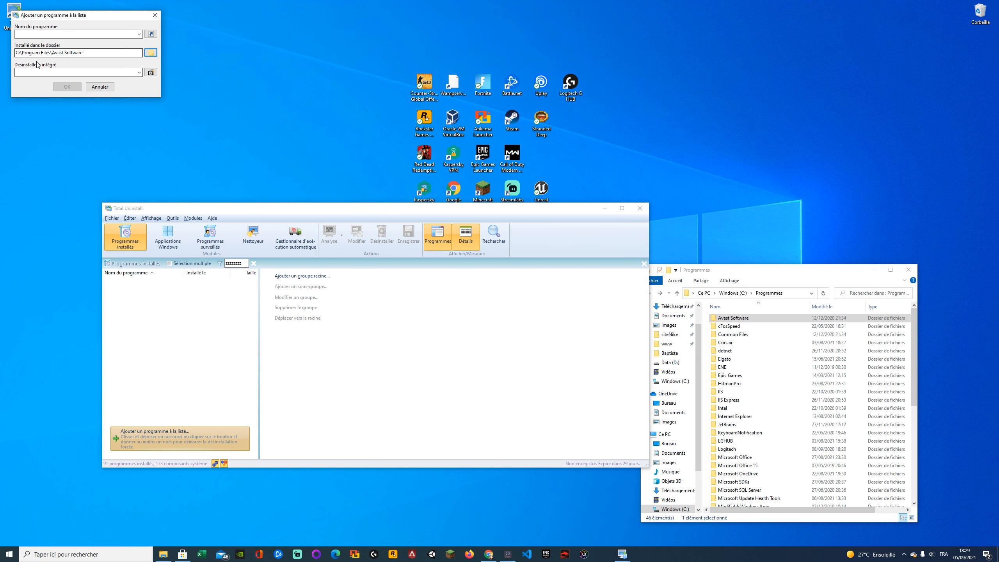
Name the new program "Avast Software" by copying the folder name from its path, and add it to the list.
drag(32, 53, 92, 57)
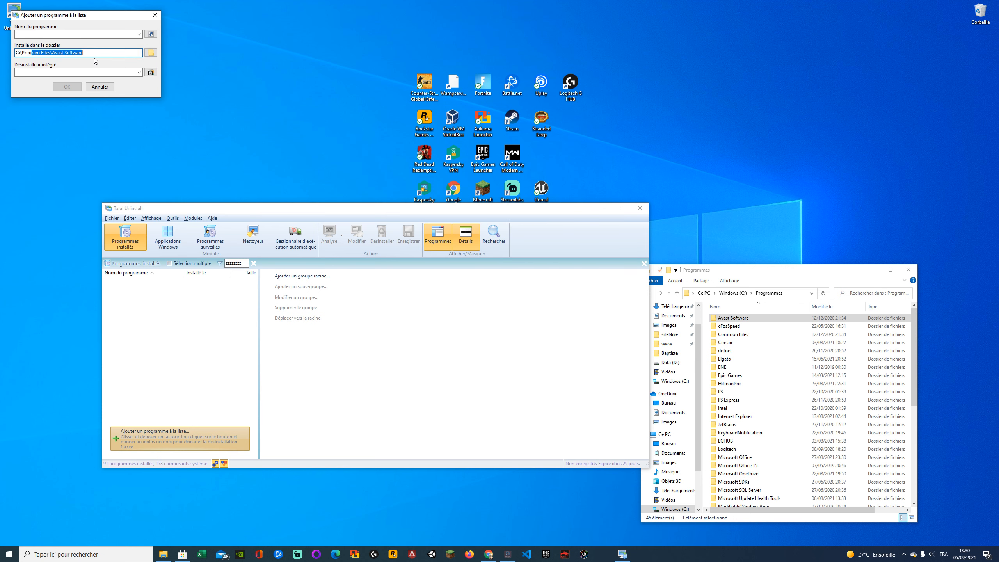
click(77, 53)
click(42, 33)
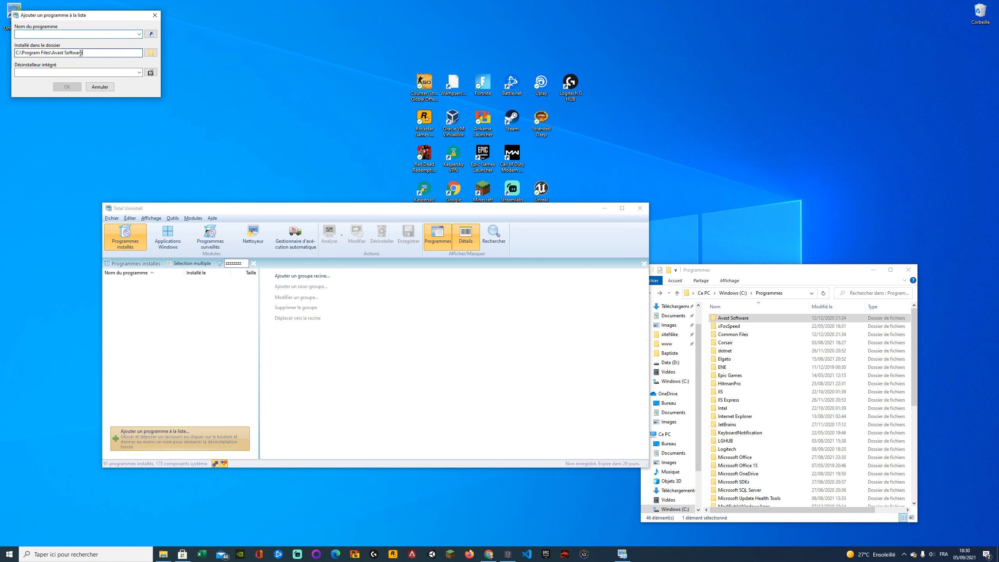
drag(81, 53, 55, 52)
key(ctrl+c)
click(59, 34)
key(ctrl+v)
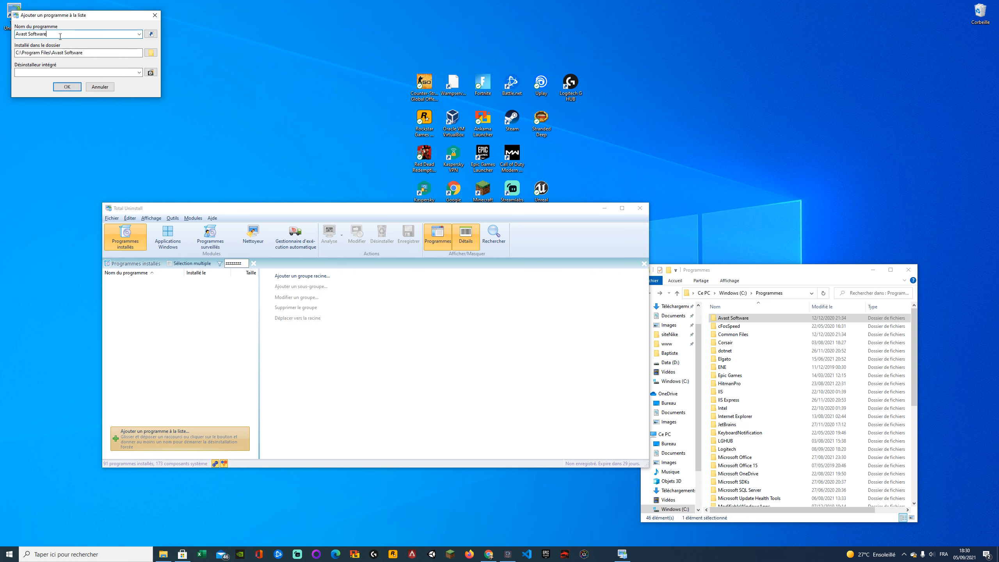
click(67, 87)
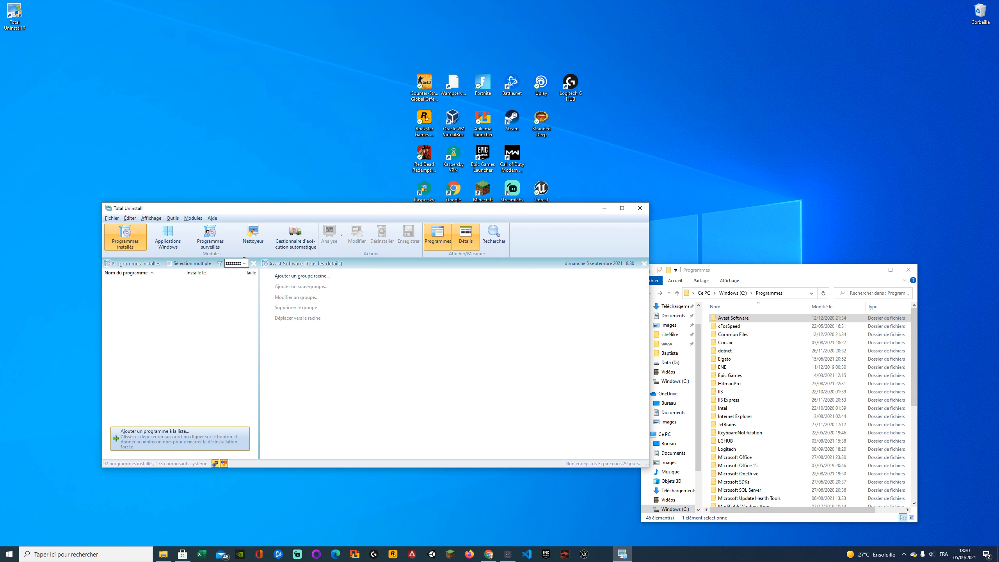
Clear the program filter and show the analysis details of the newly added Avast Software entry.
drag(244, 261, 214, 266)
key(BackSpace)
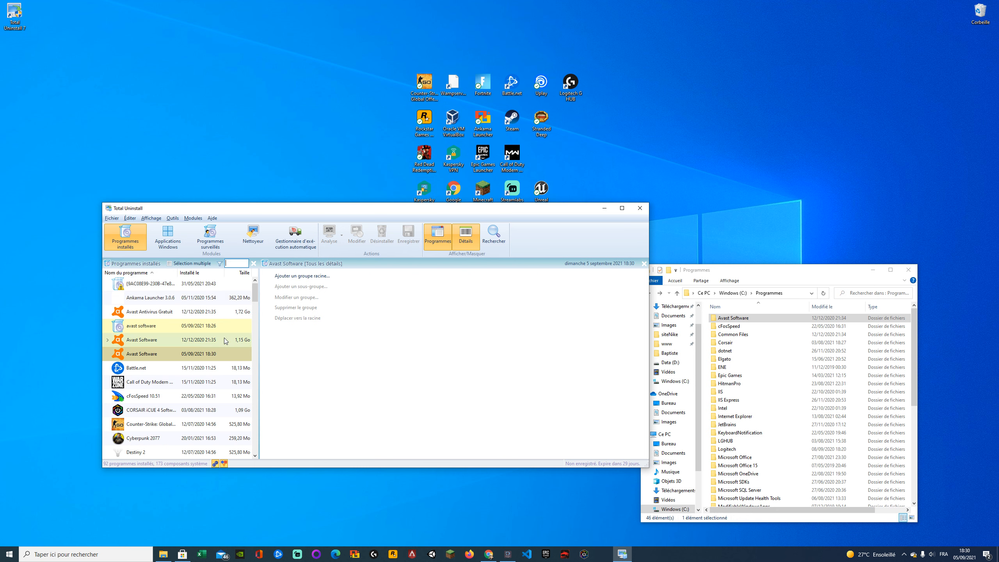
click(156, 354)
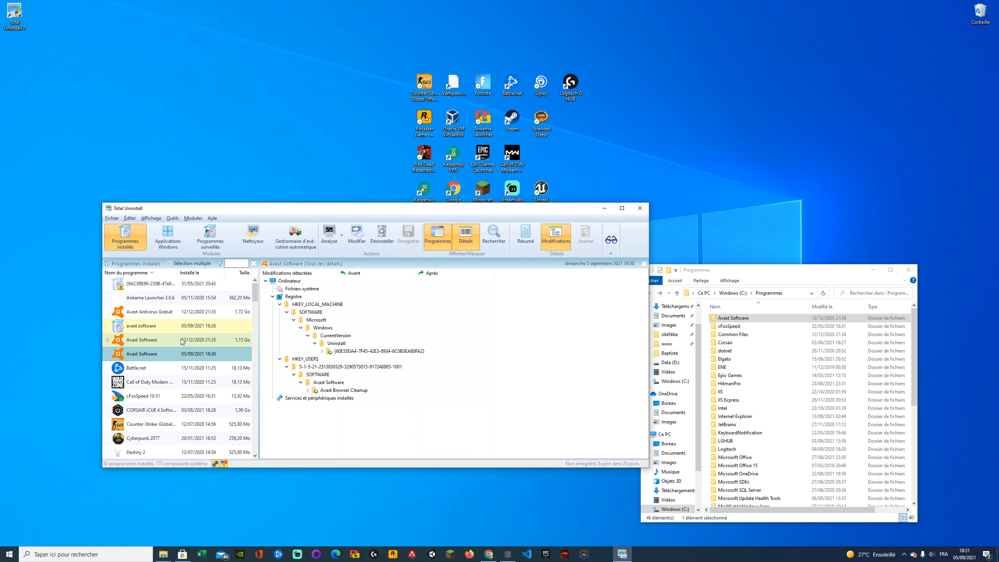
click(386, 241)
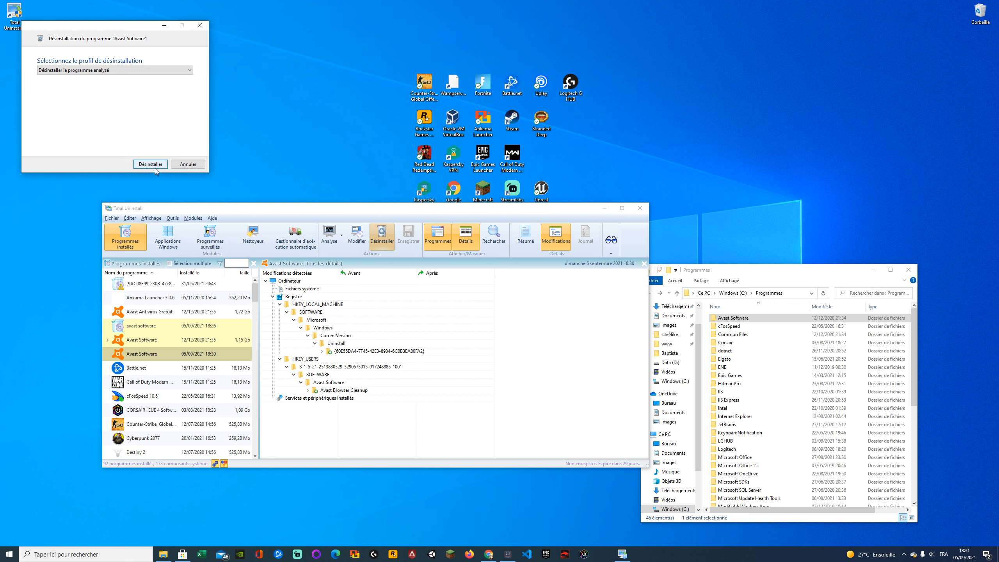
click(200, 25)
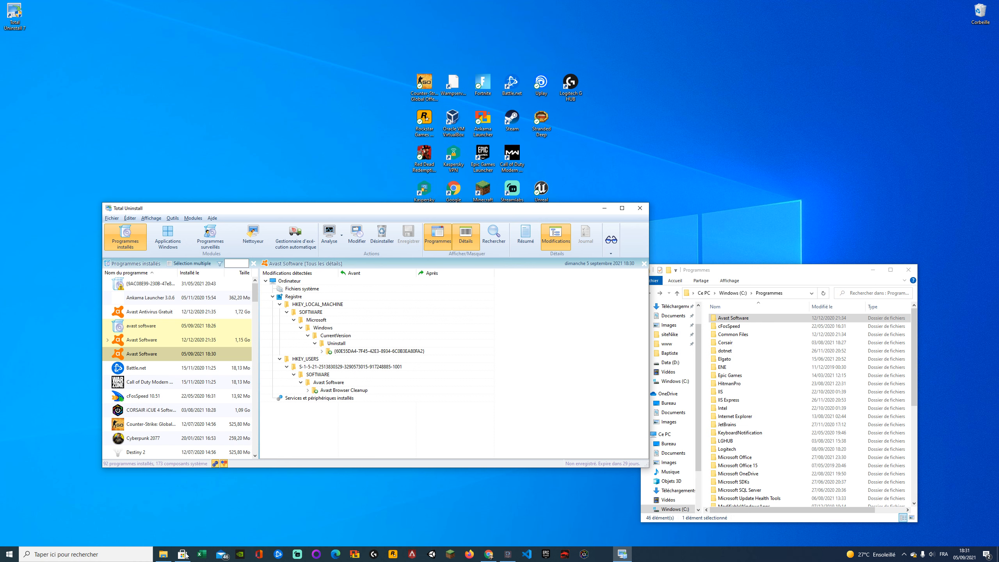
click(98, 554)
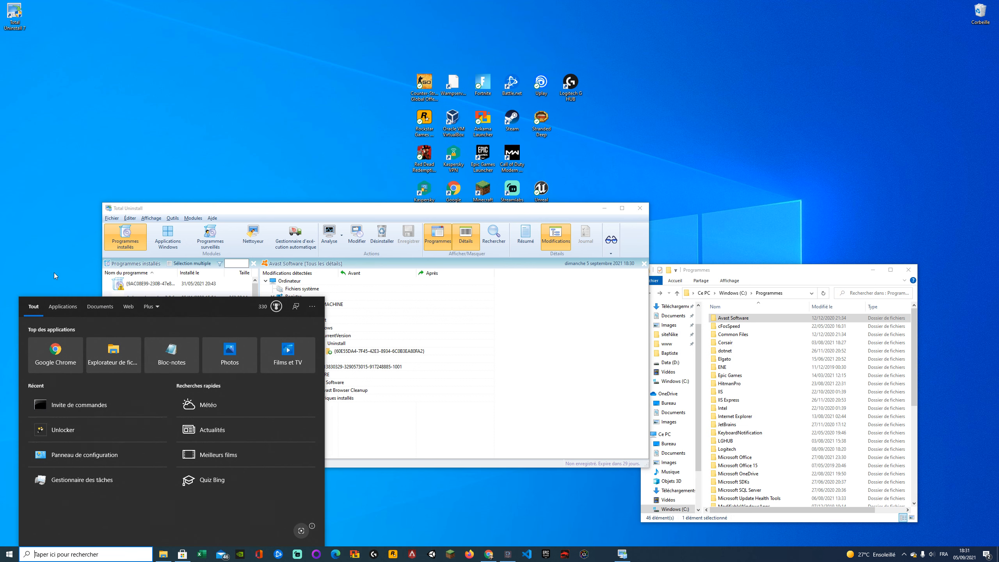
click(64, 254)
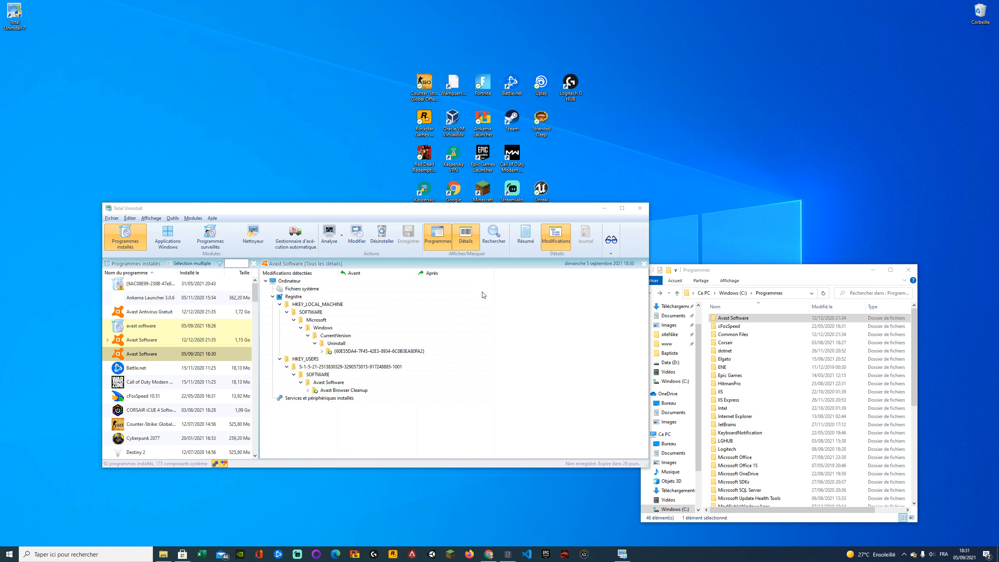
click(382, 236)
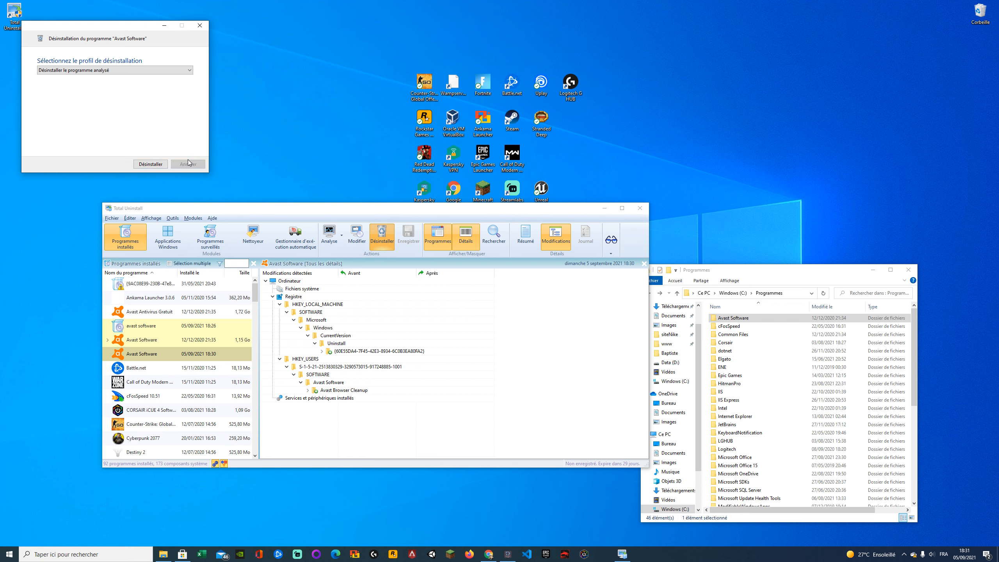
click(188, 163)
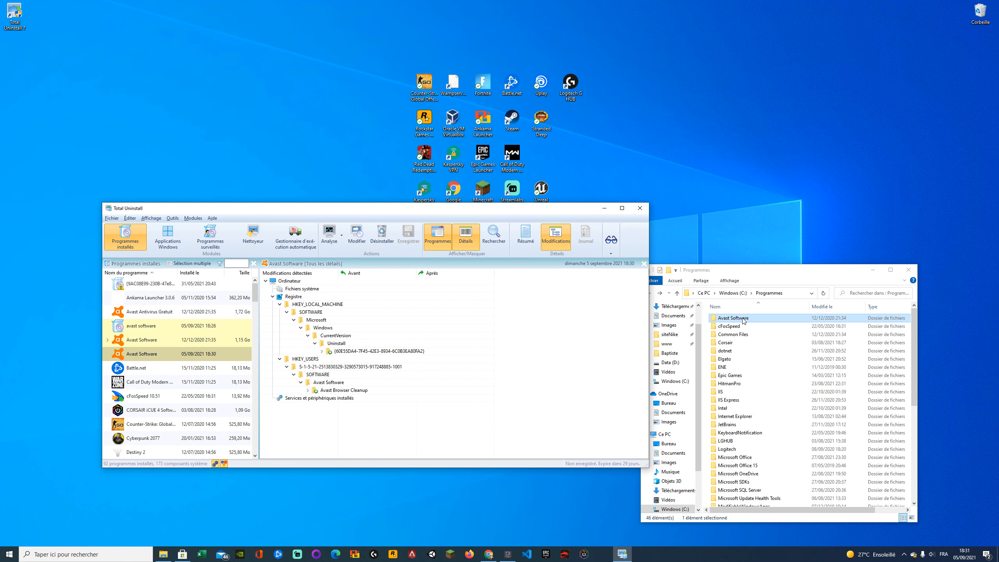
Look through the subfolders of the Programmes folder in File Explorer.
scroll(758, 440, down, 7)
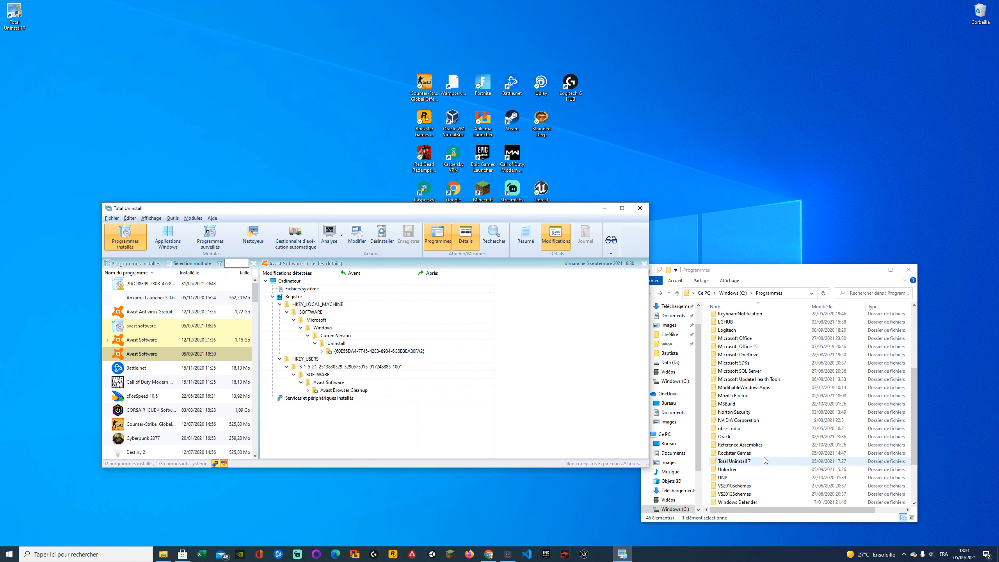